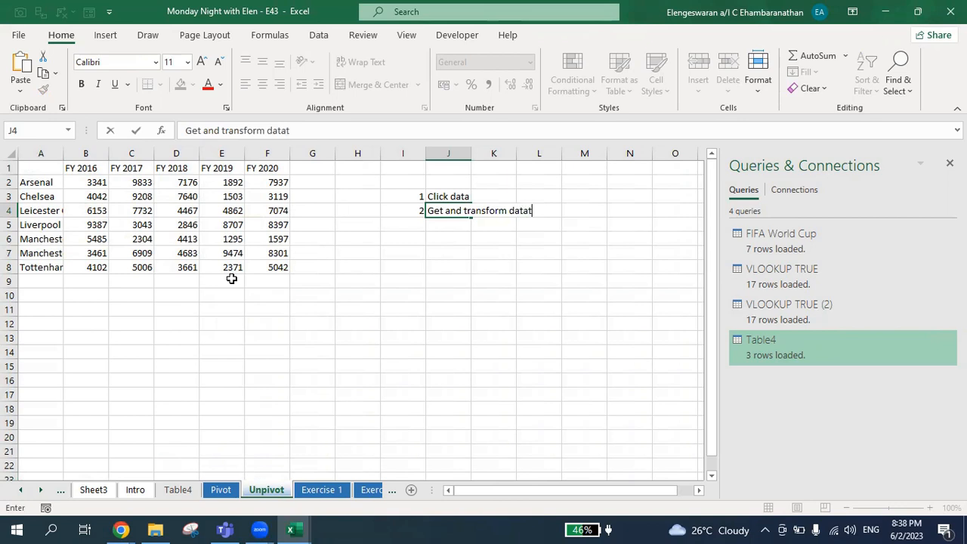
- Add step 3, 'Click from table / range', to the numbered instruction list beside the data
{"action": "key", "text": "Return"}
{"action": "key", "text": "Left"}
{"action": "type", "text": "3"}
{"action": "key", "text": "Tab"}
{"action": "type", "text": "Click from t"}
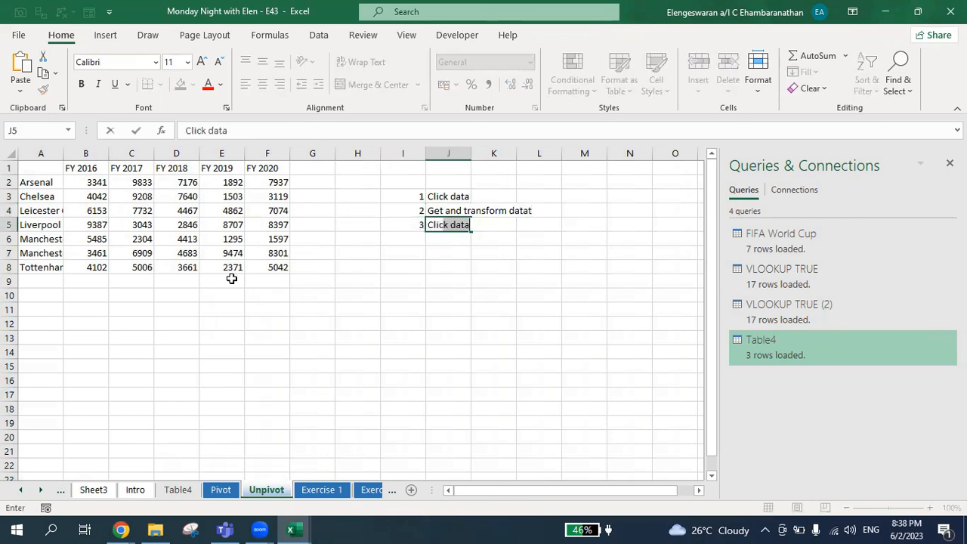
{"action": "type", "text": "abl"}
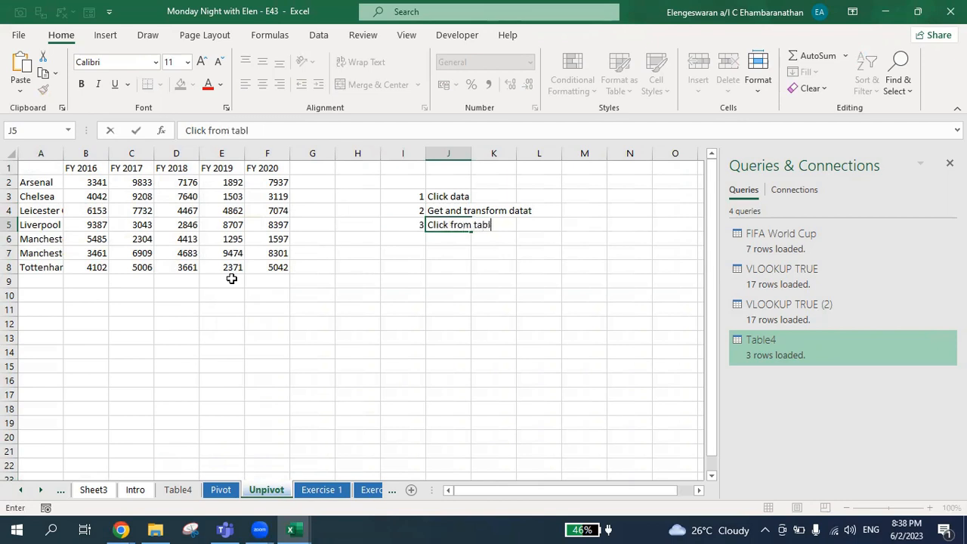
{"action": "type", "text": "e / range"}
{"action": "key", "text": "Return"}
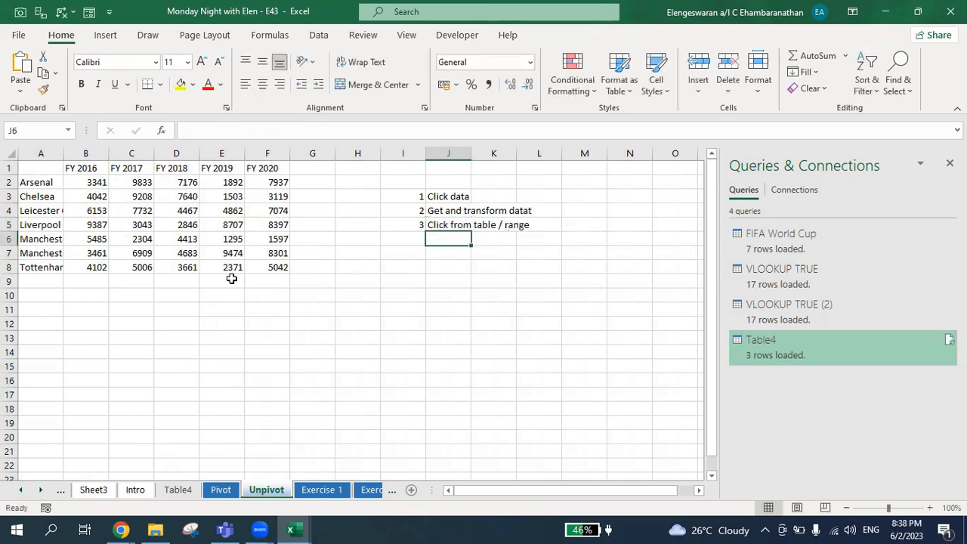
- Add steps 4 'a box will appear' and 5 'click ok' to the instruction list
{"action": "key", "text": "Left"}
{"action": "type", "text": "4"}
{"action": "key", "text": "Tab"}
{"action": "type", "text": "a box will"}
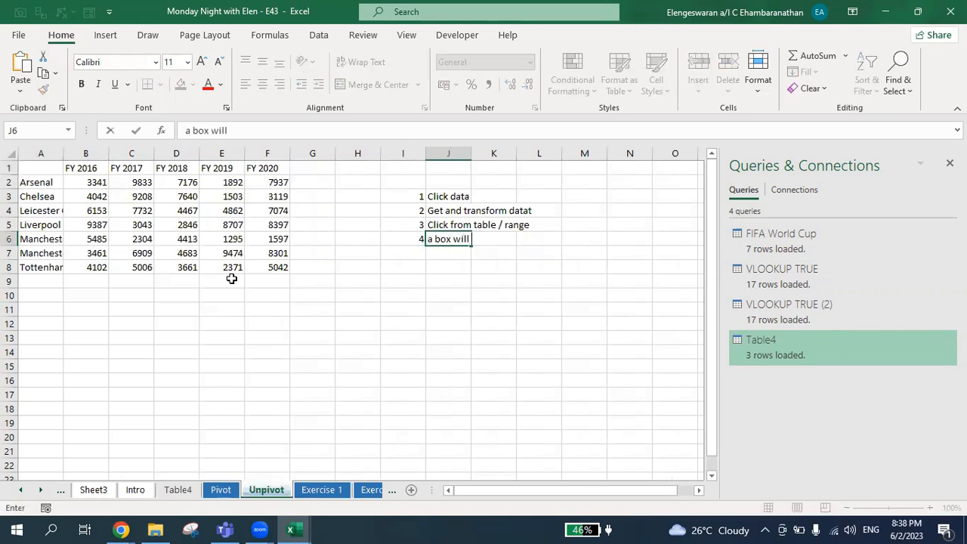
{"action": "type", "text": " appear"}
{"action": "key", "text": "Return"}
{"action": "type", "text": "5"}
{"action": "key", "text": "Tab"}
{"action": "type", "text": "click ok"}
{"action": "key", "text": "Return"}
- Add step 6, 'you will be navigated to power query', to the instruction list
{"action": "key", "text": "Left"}
{"action": "type", "text": "6"}
{"action": "key", "text": "Tab"}
{"action": "type", "text": "yo"}
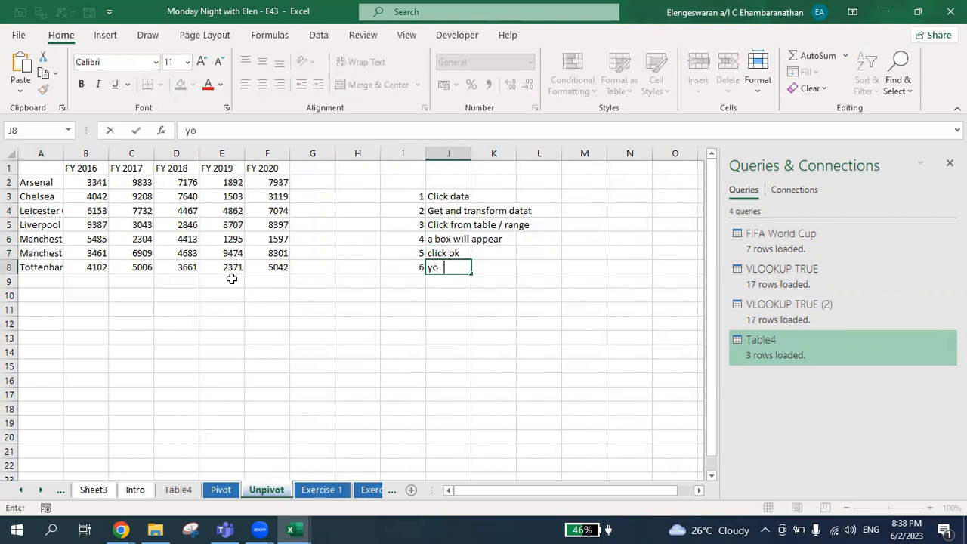
{"action": "type", "text": "u will be nav"}
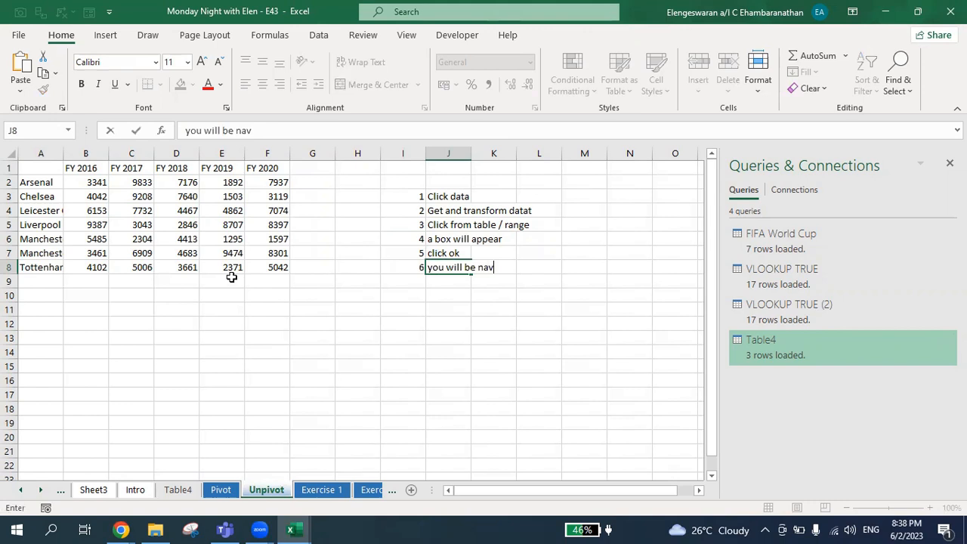
{"action": "type", "text": "igated to"}
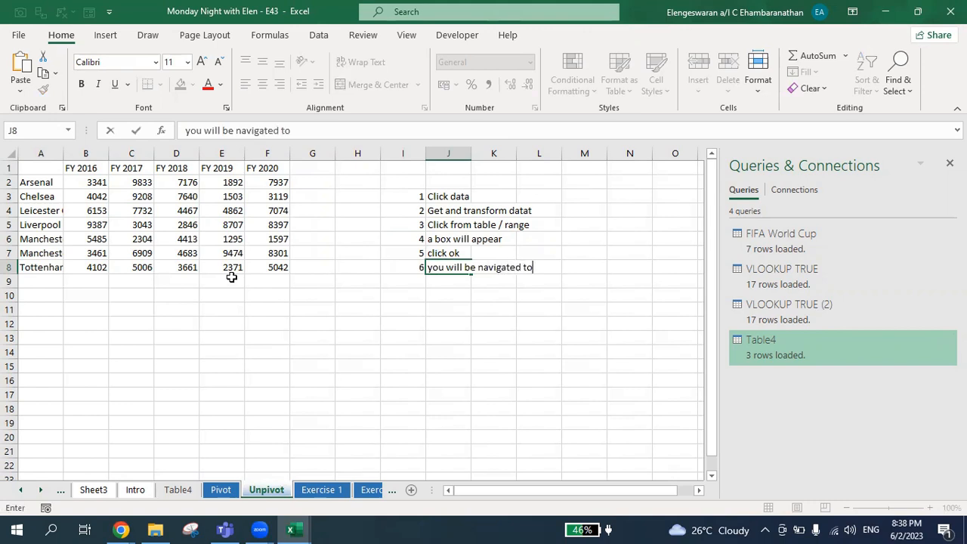
{"action": "type", "text": " power query"}
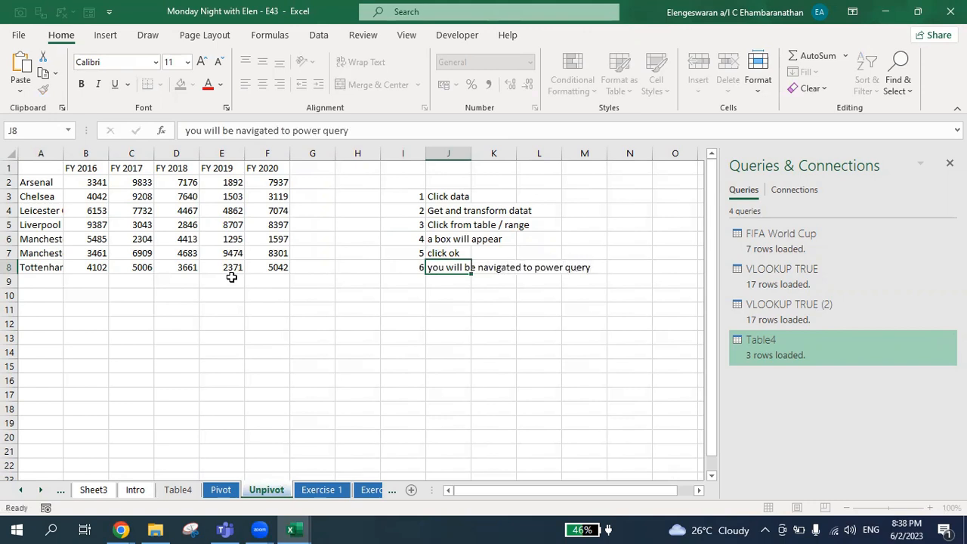
{"action": "key", "text": "Return"}
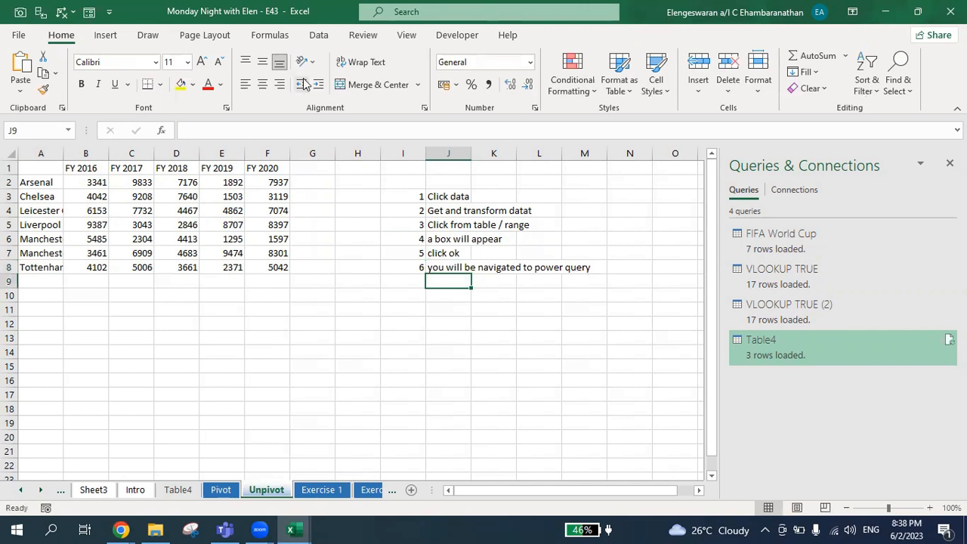
- Load the club data range A1:F8, with headers, into Power Query as a new table
{"action": "left_click", "coordinate": [320, 35]}
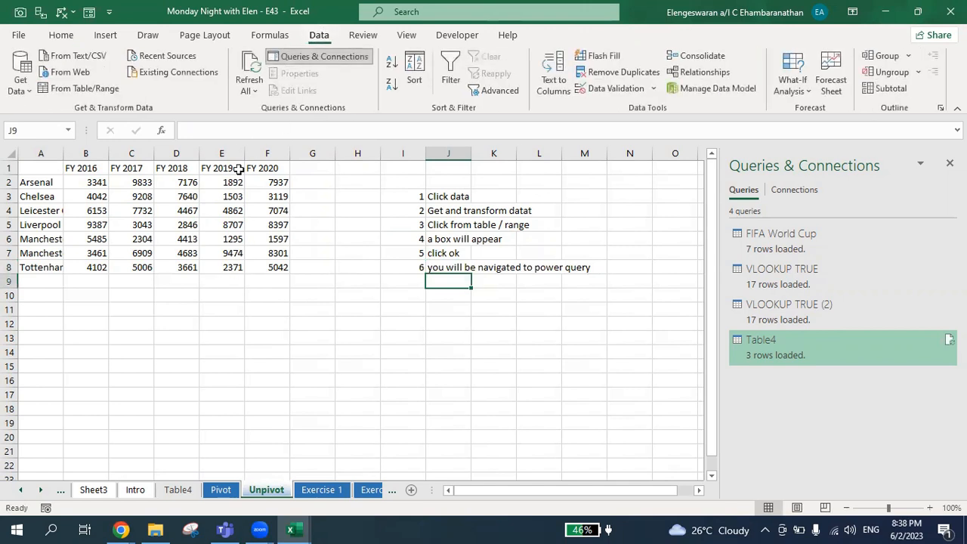
{"action": "left_click", "coordinate": [206, 184]}
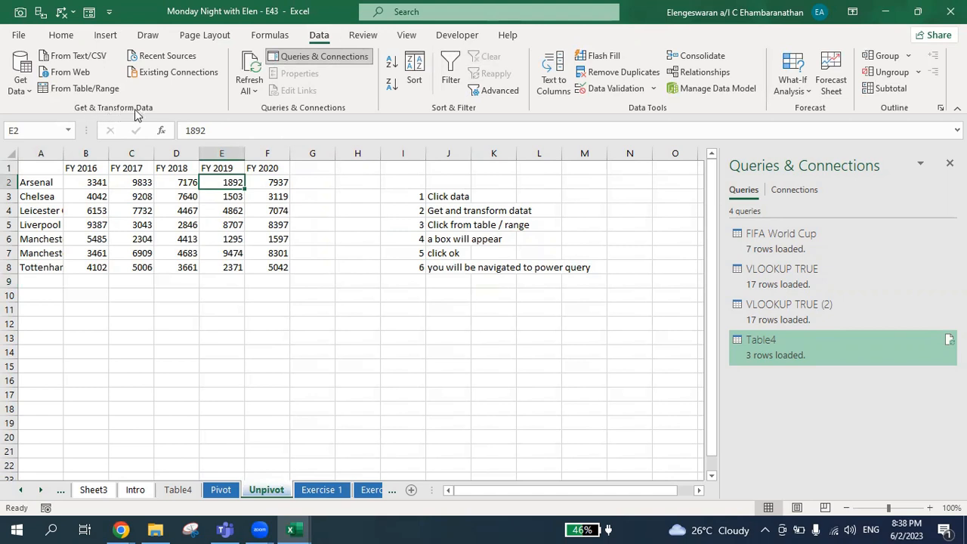
{"action": "left_click", "coordinate": [68, 92]}
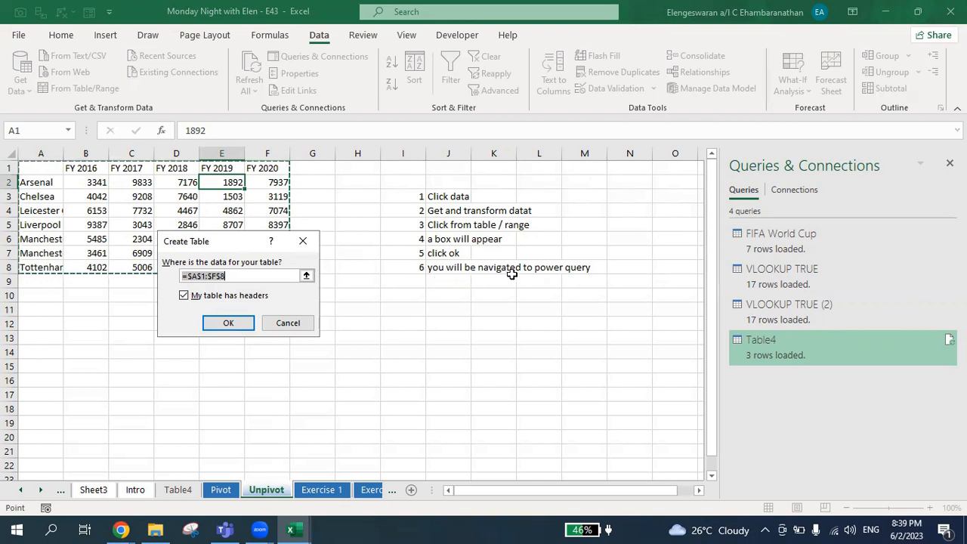
{"action": "left_click", "coordinate": [227, 323]}
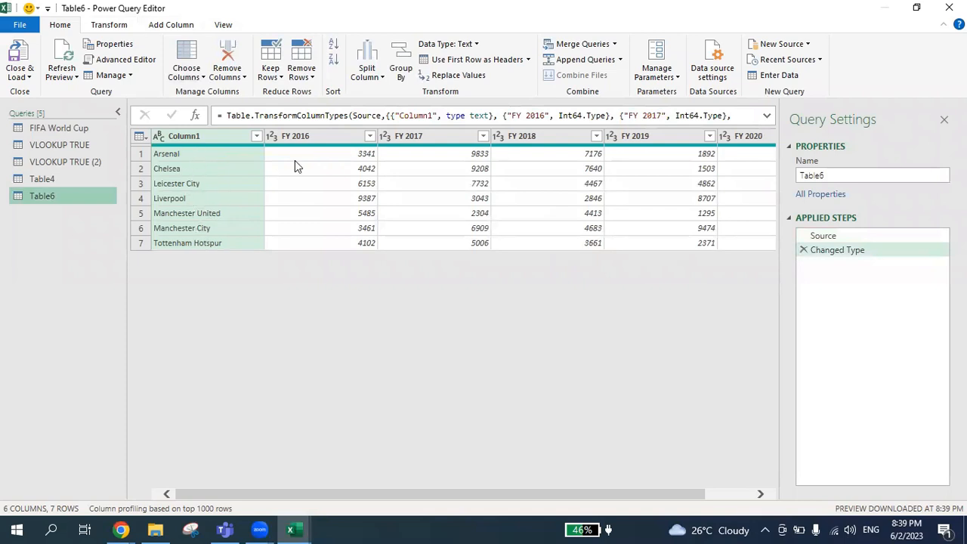
- Unpivot the FY 2016 to FY 2020 columns, then delete the resulting unpivot step
{"action": "left_click", "coordinate": [313, 138]}
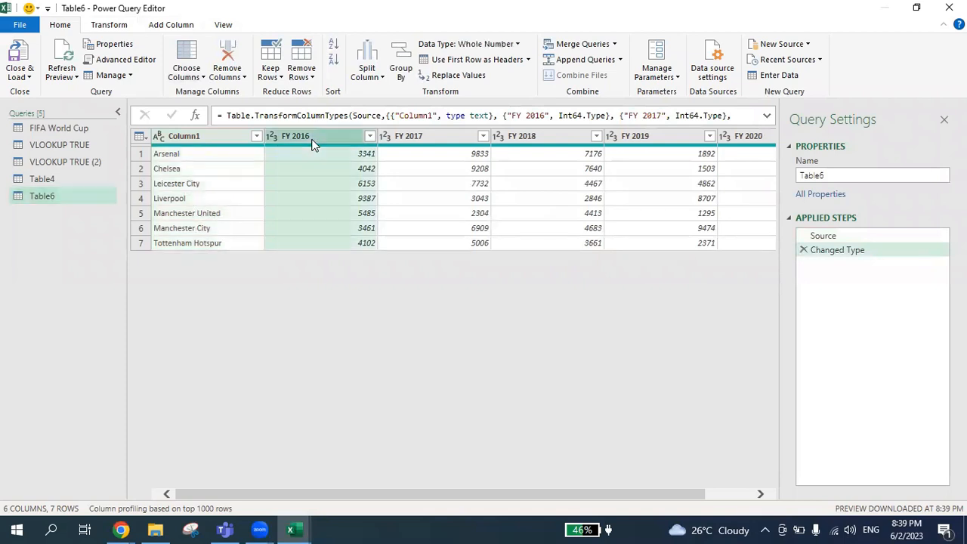
{"action": "left_click", "coordinate": [419, 135]}
{"action": "left_click", "coordinate": [530, 137]}
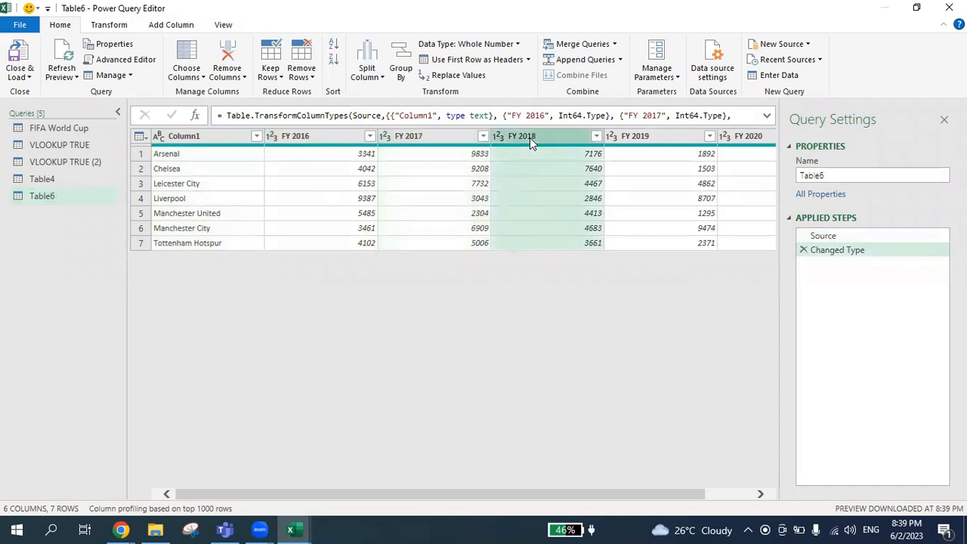
{"action": "left_click", "coordinate": [631, 135]}
{"action": "left_click", "coordinate": [750, 136]}
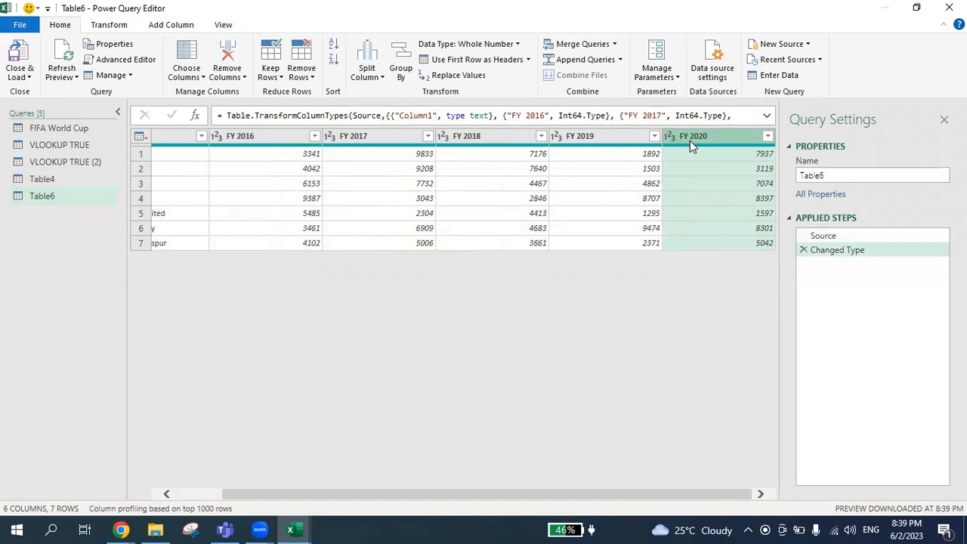
{"action": "left_click", "coordinate": [278, 140], "text": "shift"}
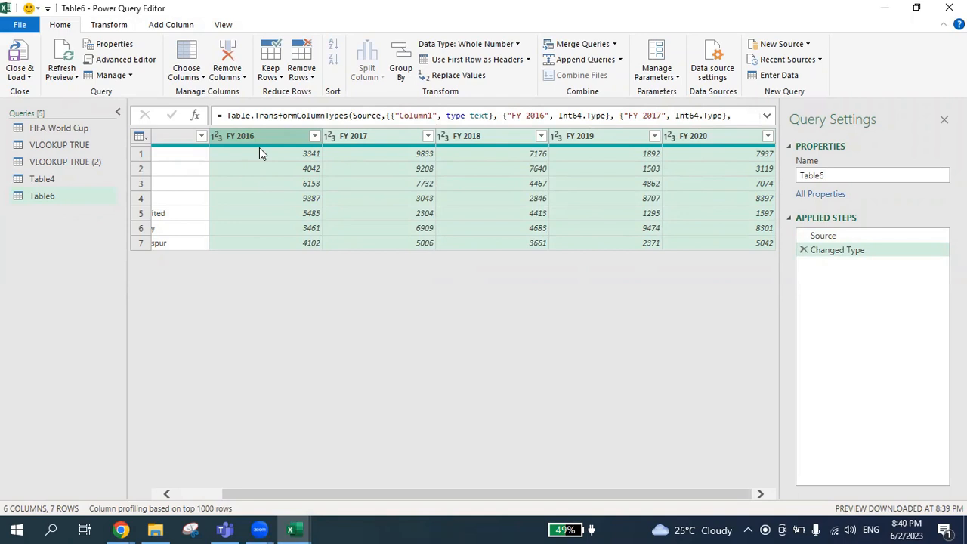
{"action": "left_click", "coordinate": [109, 27]}
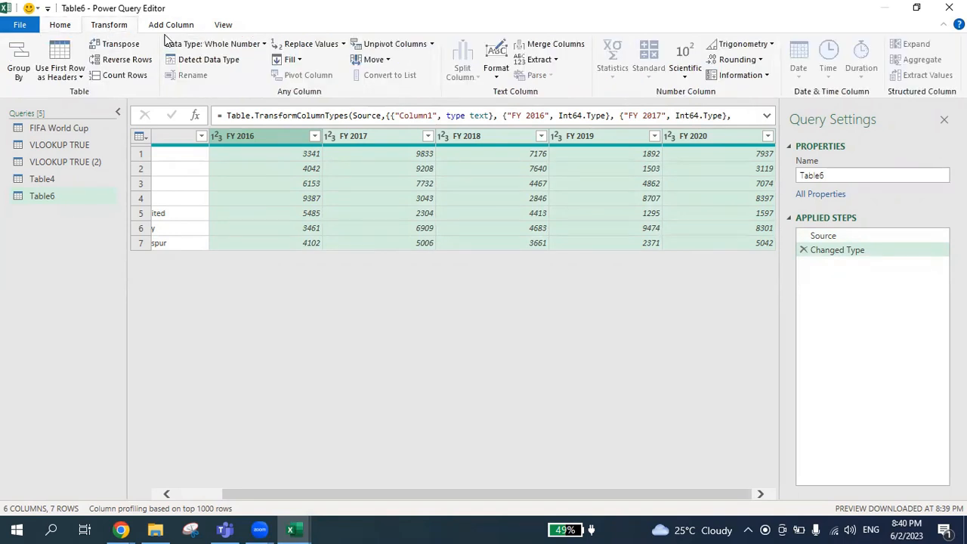
{"action": "left_click", "coordinate": [374, 47]}
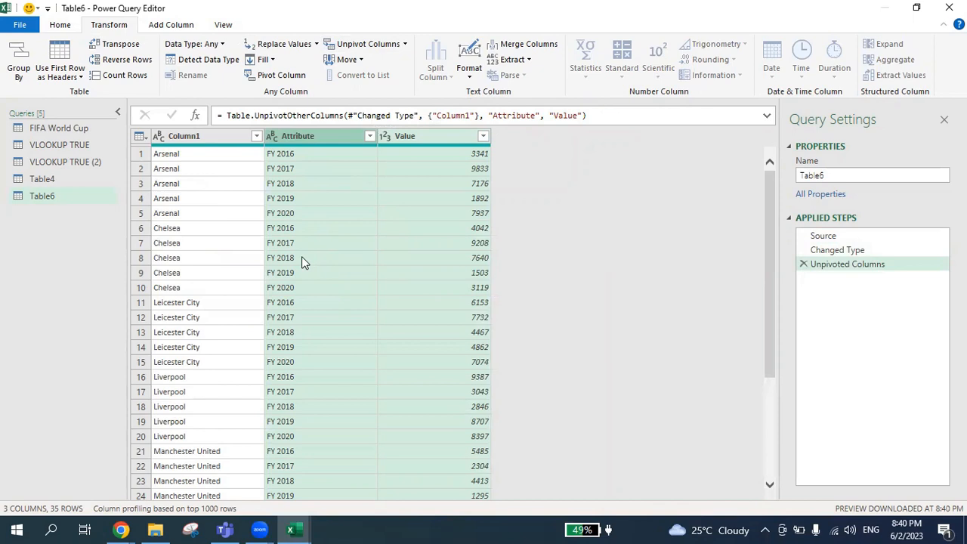
{"action": "left_click", "coordinate": [802, 265]}
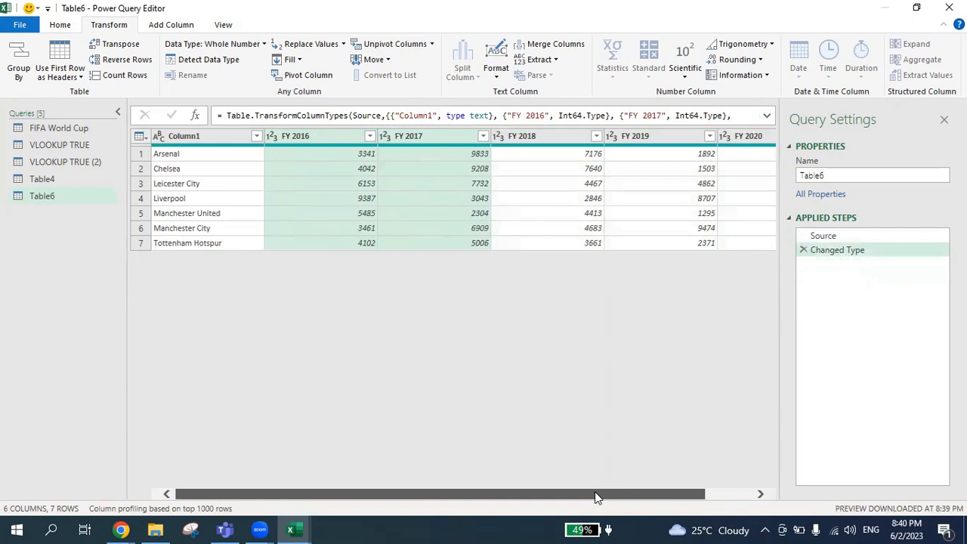
- Select the FY 2016 through FY 2020 columns again and unpivot them into attribute-value pairs
{"action": "left_click_drag", "start_coordinate": [596, 496], "coordinate": [654, 490]}
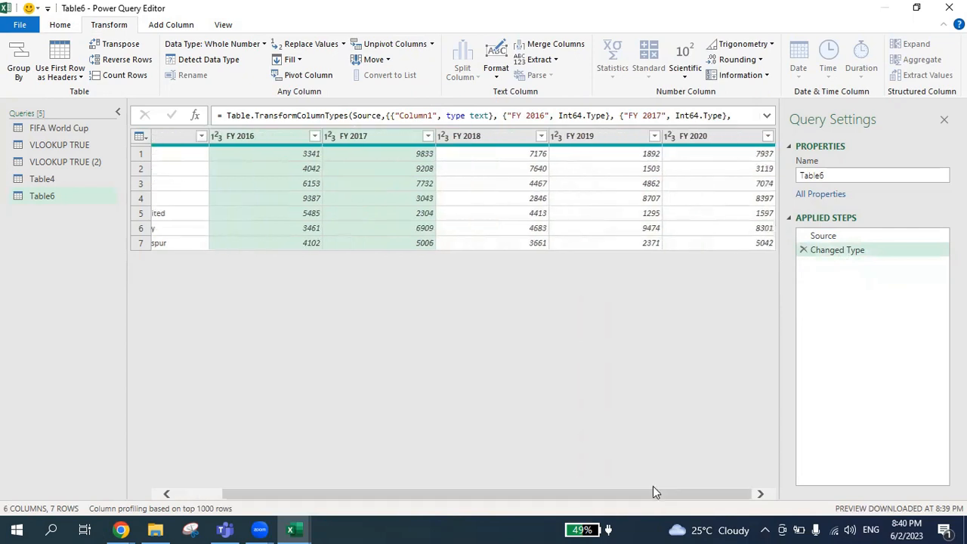
{"action": "left_click", "coordinate": [687, 136]}
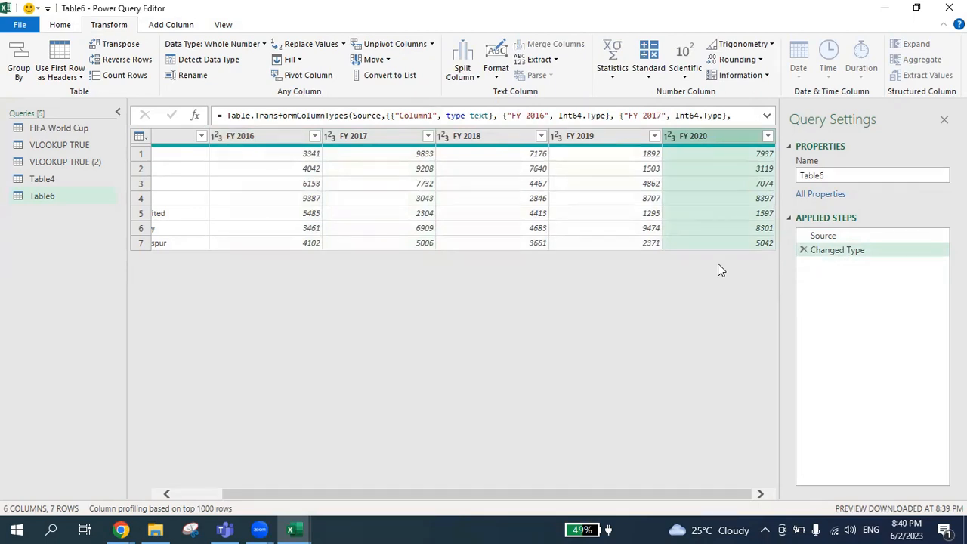
{"action": "left_click", "coordinate": [283, 141], "text": "shift"}
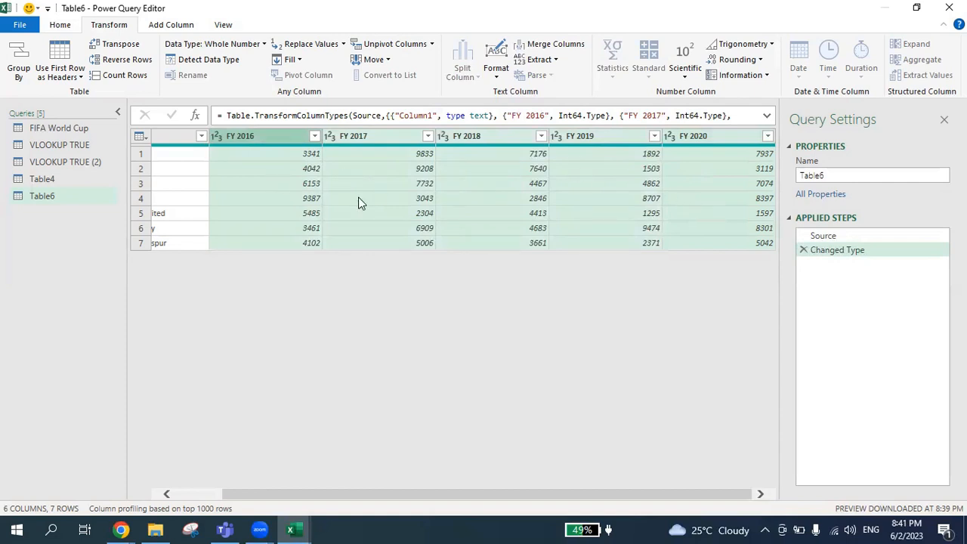
{"action": "left_click", "coordinate": [387, 46]}
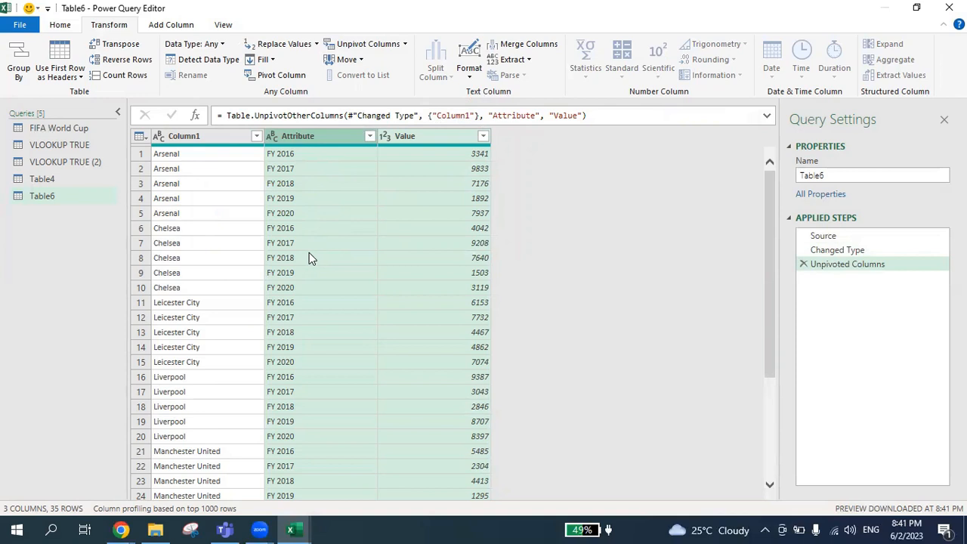
- Rename Column1 to Football Clubs
{"action": "left_click", "coordinate": [185, 137]}
{"action": "double_click", "coordinate": [180, 136]}
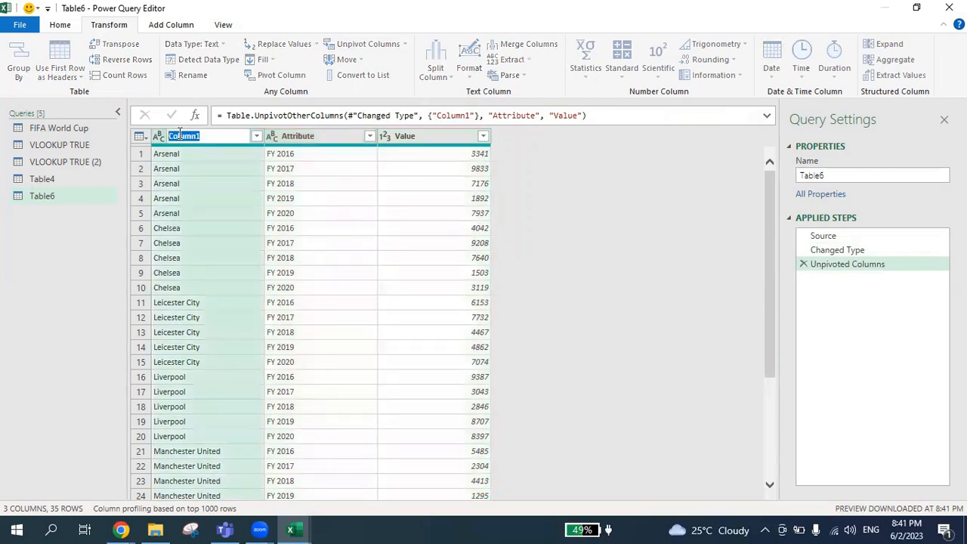
{"action": "type", "text": "Fou"}
{"action": "type", "text": "tball C"}
{"action": "type", "text": "lubs"}
{"action": "key", "text": "Return"}
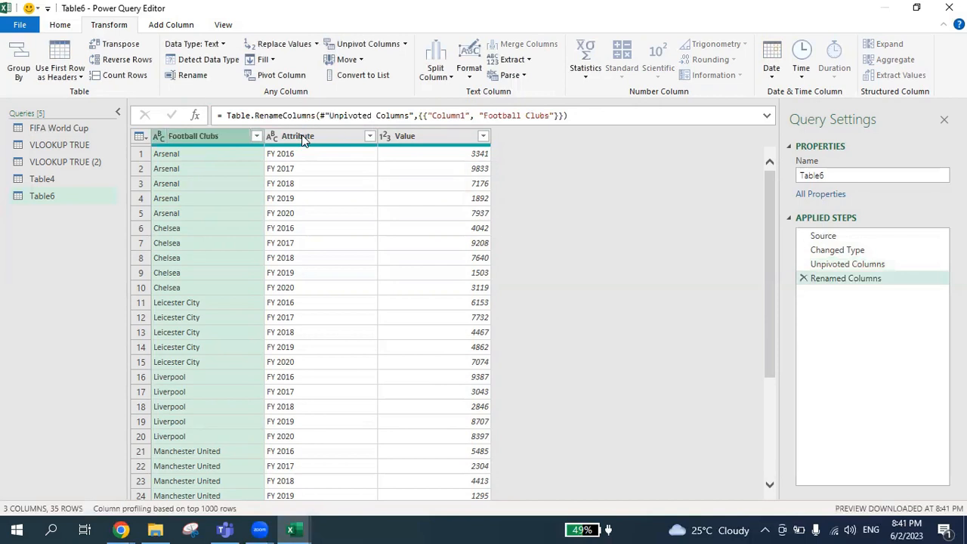
- Rename the Attribute column to Financial Year and the Value column to Currency
{"action": "double_click", "coordinate": [302, 136]}
{"action": "type", "text": "F"}
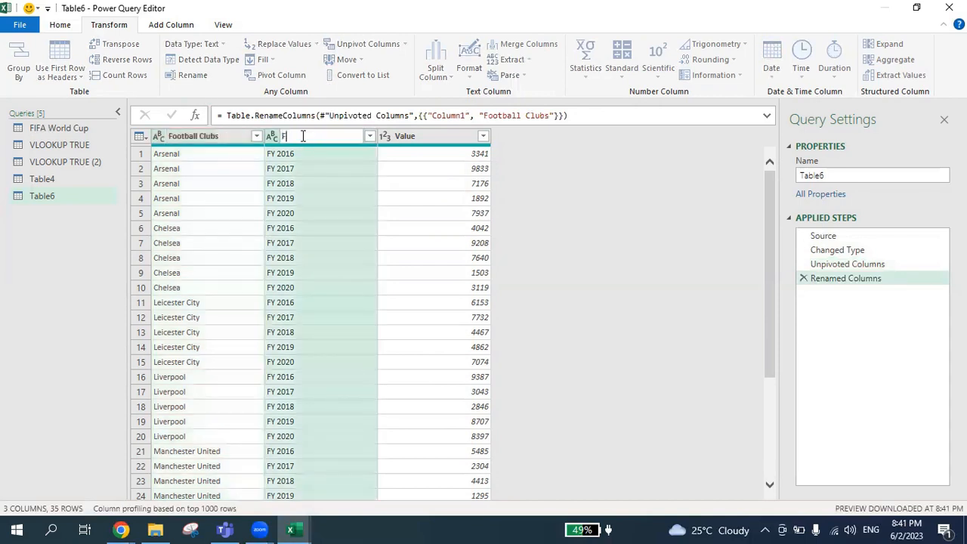
{"action": "type", "text": "inancial Year"}
{"action": "key", "text": "Return"}
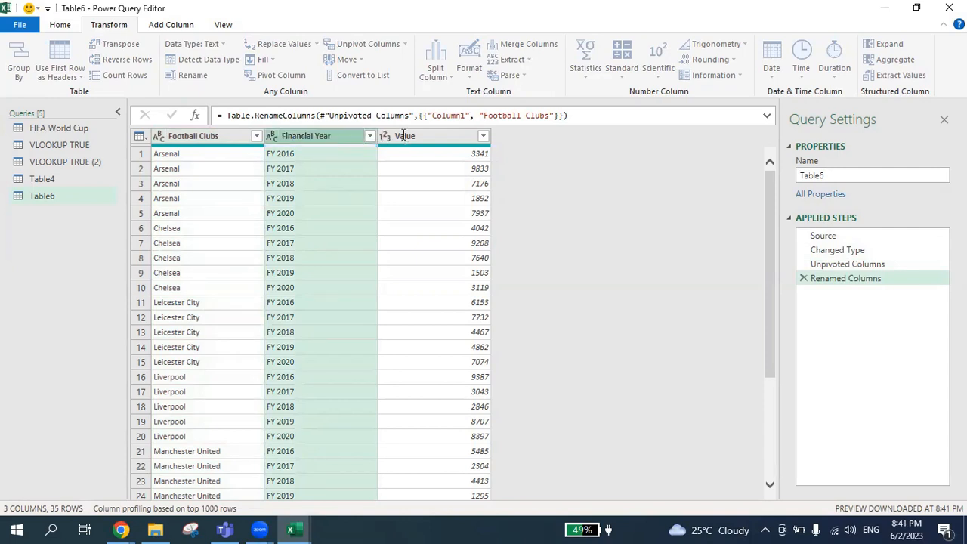
{"action": "double_click", "coordinate": [403, 135]}
{"action": "type", "text": "Currency"}
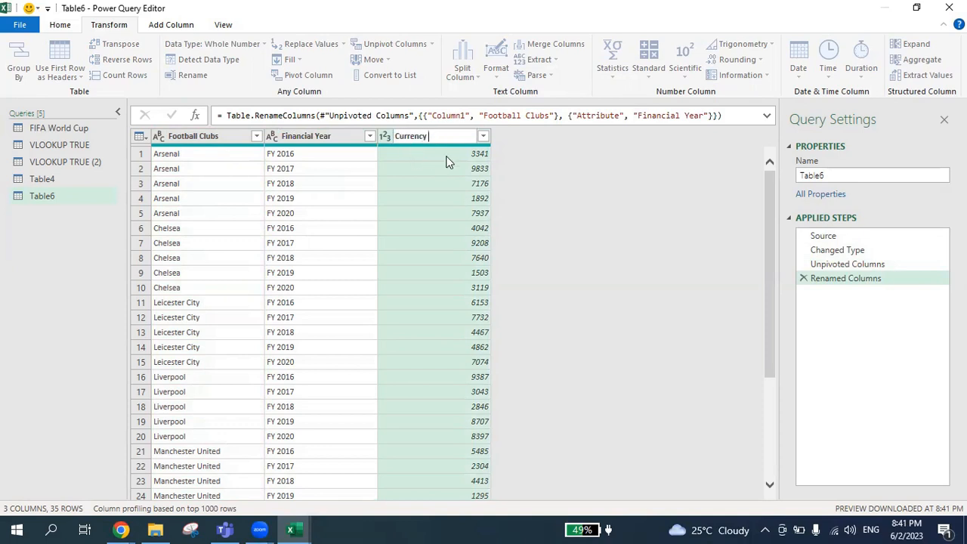
- Close the editor and load the query result into the workbook
{"action": "left_click", "coordinate": [59, 29]}
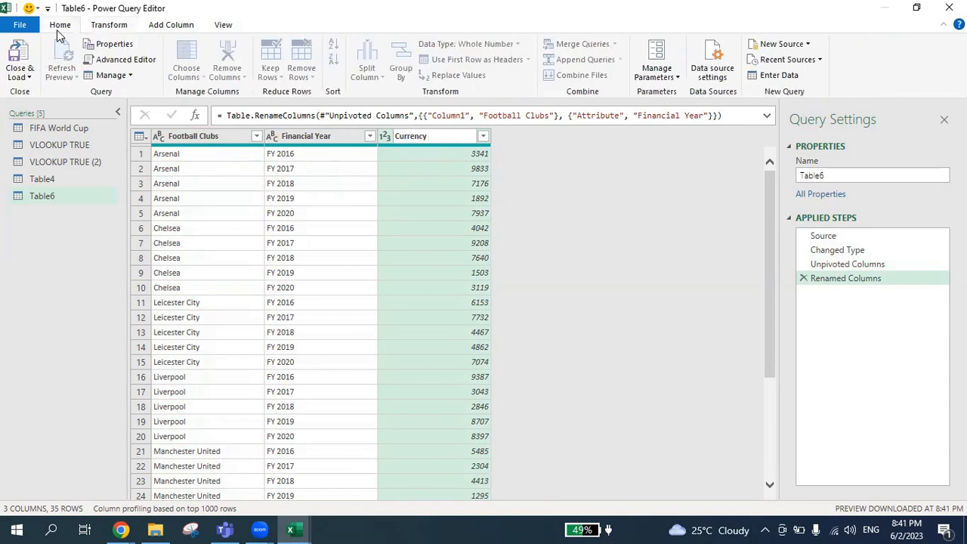
{"action": "left_click", "coordinate": [20, 57]}
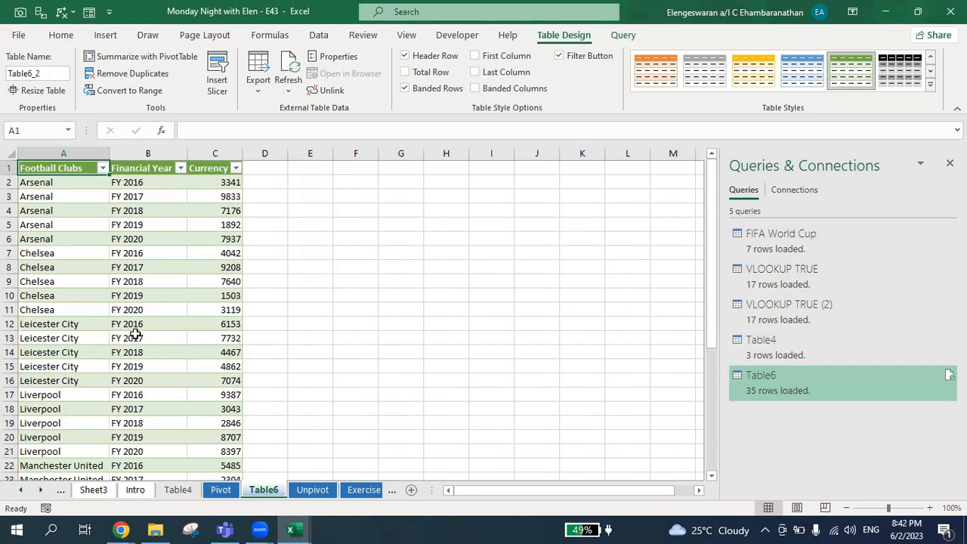
- Compare the loaded table with the original data on the Unpivot sheet
{"action": "key", "text": "ctrl+Page_Down"}
{"action": "left_click", "coordinate": [156, 239]}
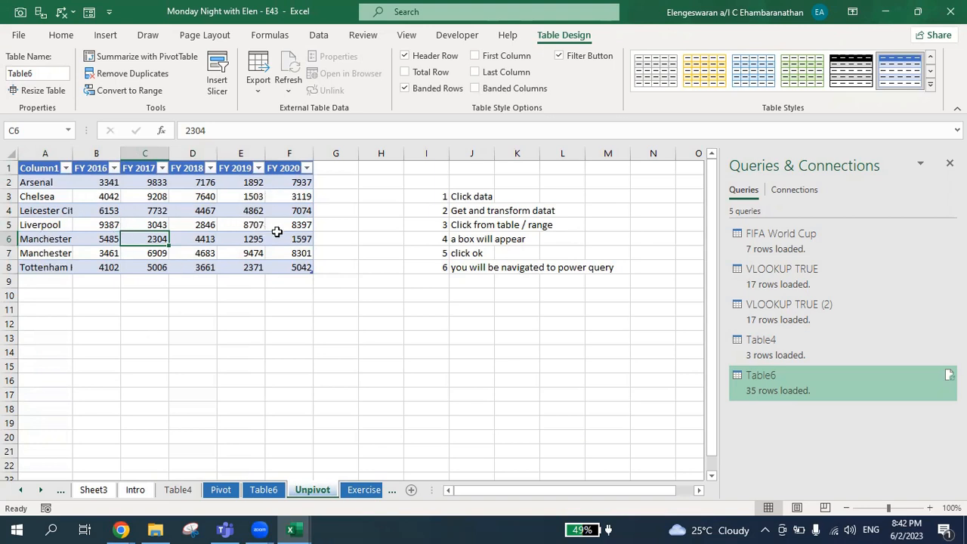
{"action": "key", "text": "ctrl+Page_Up"}
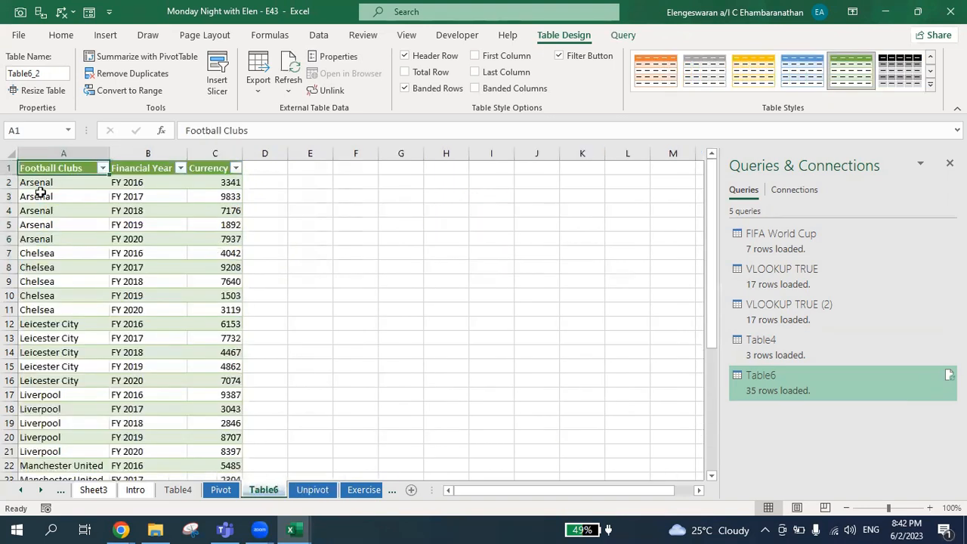
- Select the header cells A1 to C1 of the loaded table
{"action": "key", "text": "Right"}
{"action": "key", "text": "Left"}
{"action": "key", "text": "shift+Right"}
{"action": "key", "text": "shift+Right"}
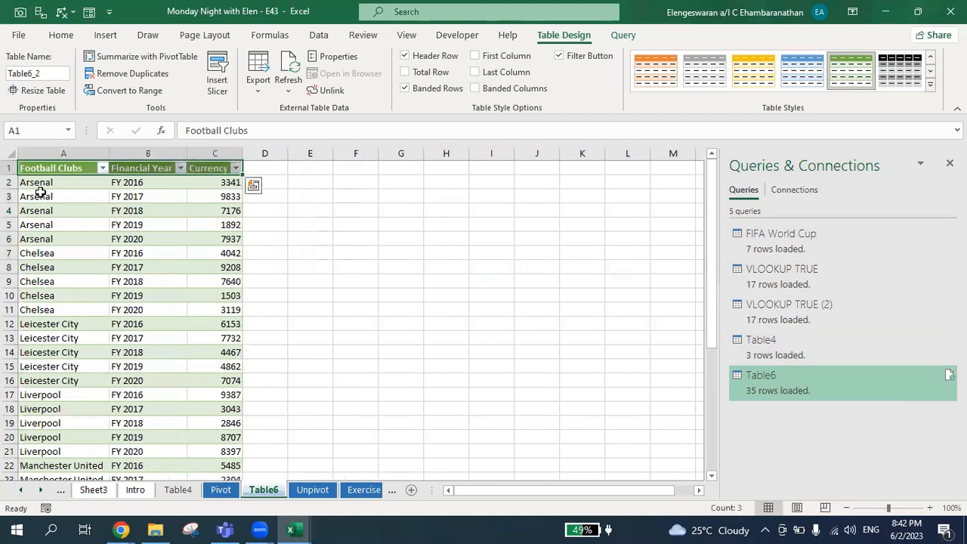